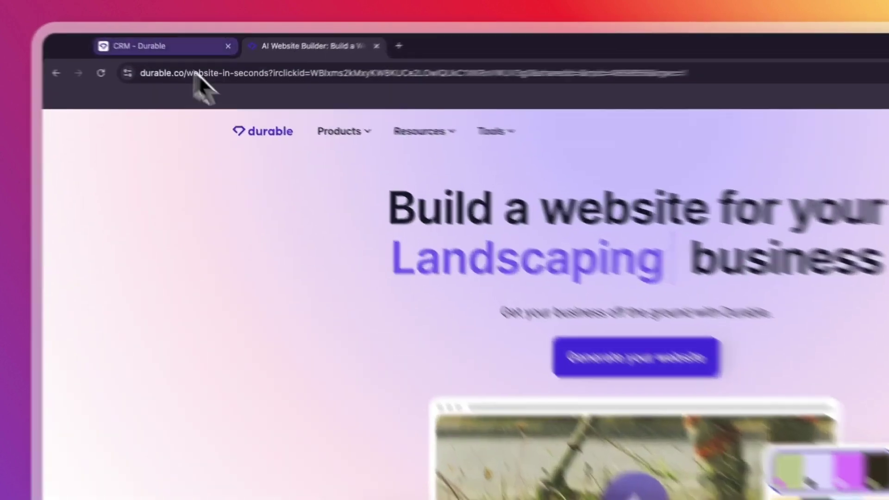
Step: Reach the RevenueBoosters website overview from the dashboard sidebar
click(112, 36)
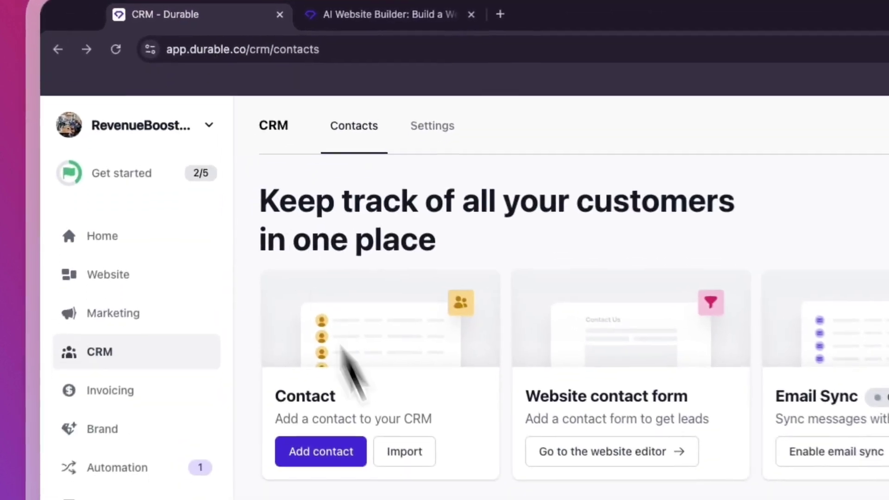
click(114, 231)
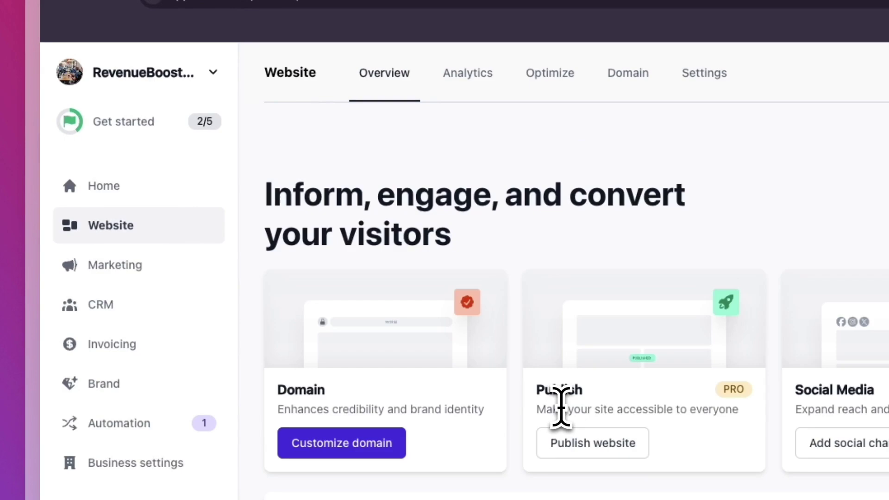
scroll(485, 426, down, 2)
scroll(507, 426, down, 3)
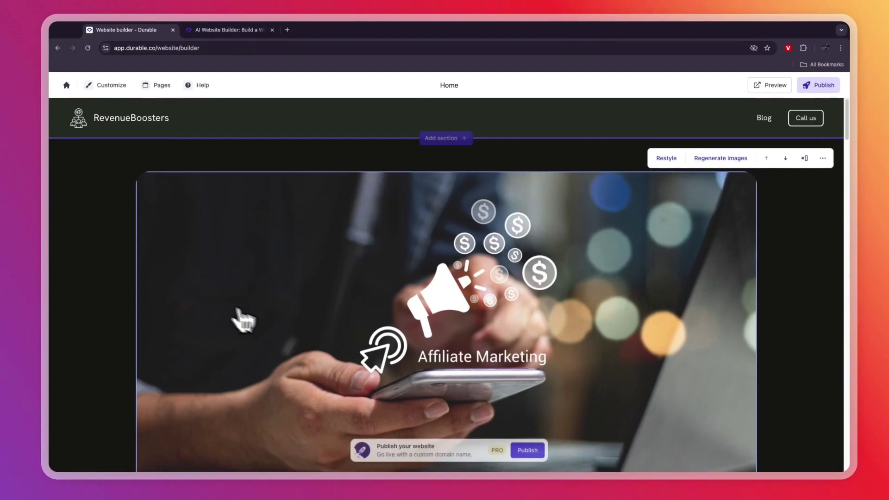
scroll(233, 314, down, 3)
scroll(327, 322, down, 1)
scroll(350, 366, down, 4)
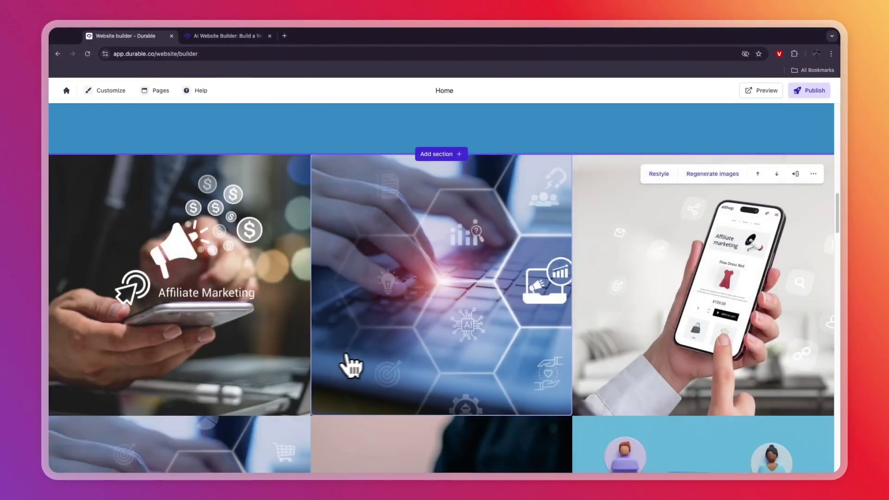
scroll(357, 364, down, 4)
scroll(356, 365, down, 3)
scroll(353, 362, down, 2)
scroll(351, 358, down, 4)
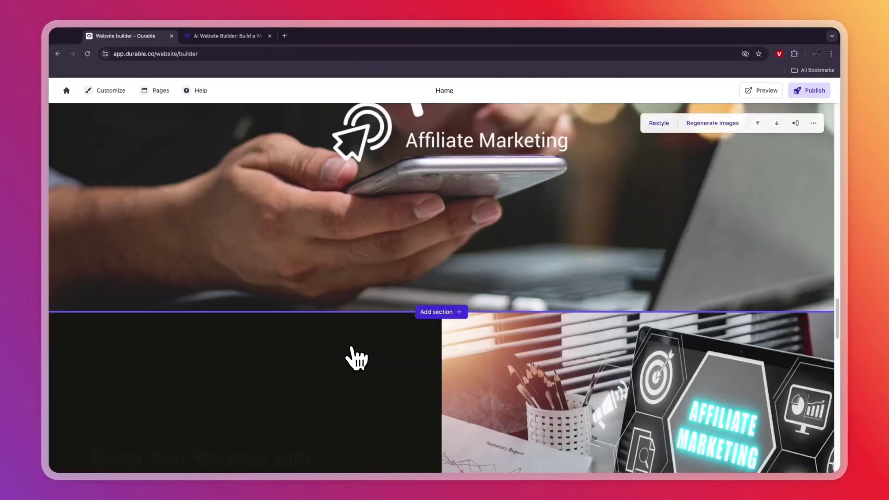
scroll(350, 358, down, 2)
scroll(351, 357, down, 3)
scroll(345, 364, down, 3)
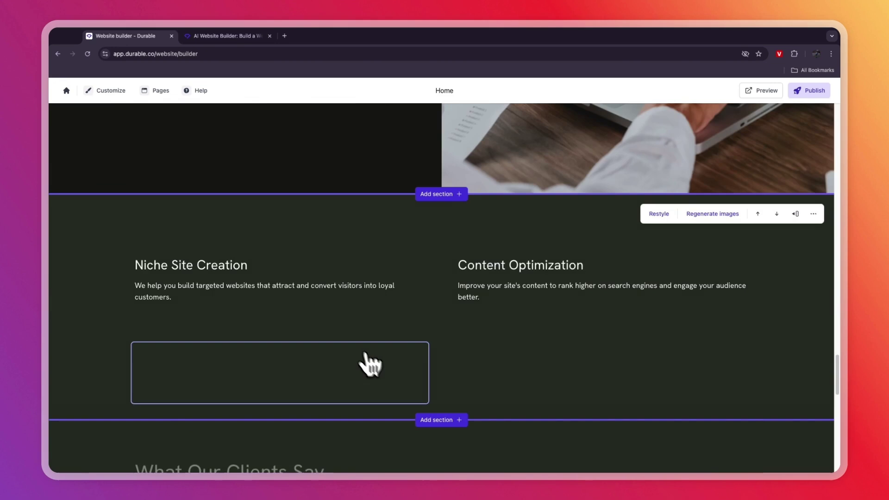
scroll(365, 363, down, 2)
scroll(369, 307, down, 4)
Step: Review the About us regenerate writing-style options, leave the text unchanged, and show the site's pages
click(366, 364)
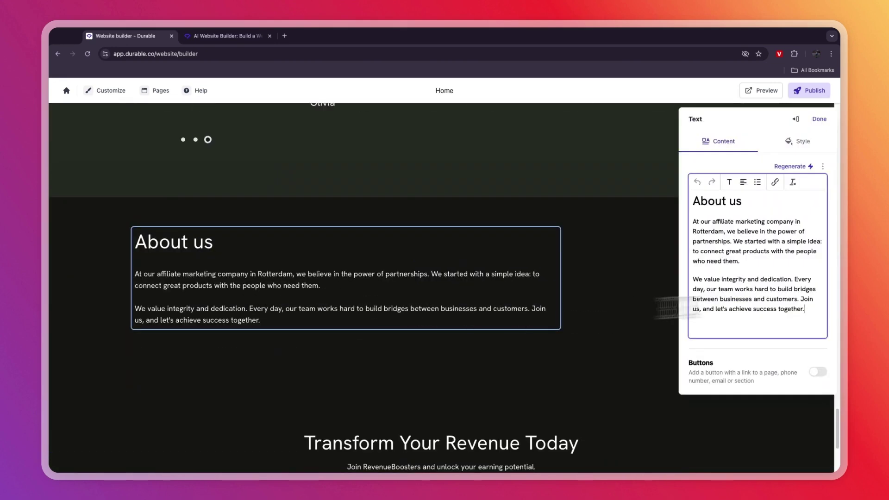
click(822, 167)
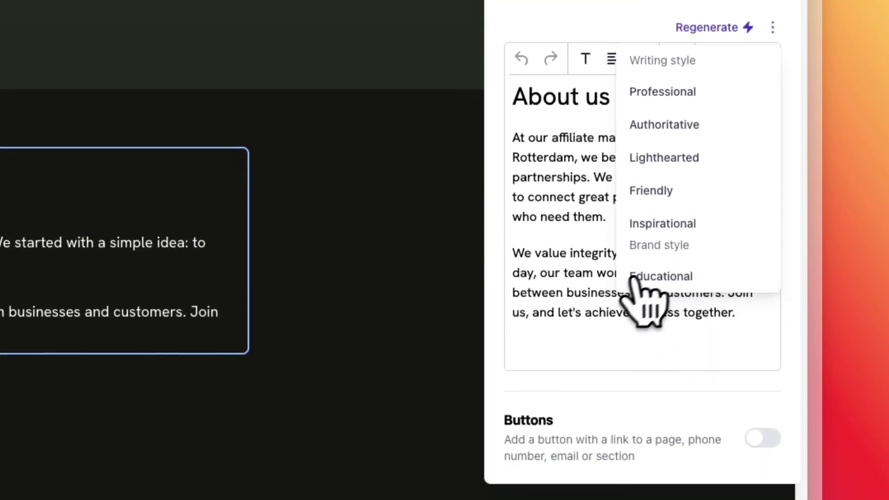
click(646, 277)
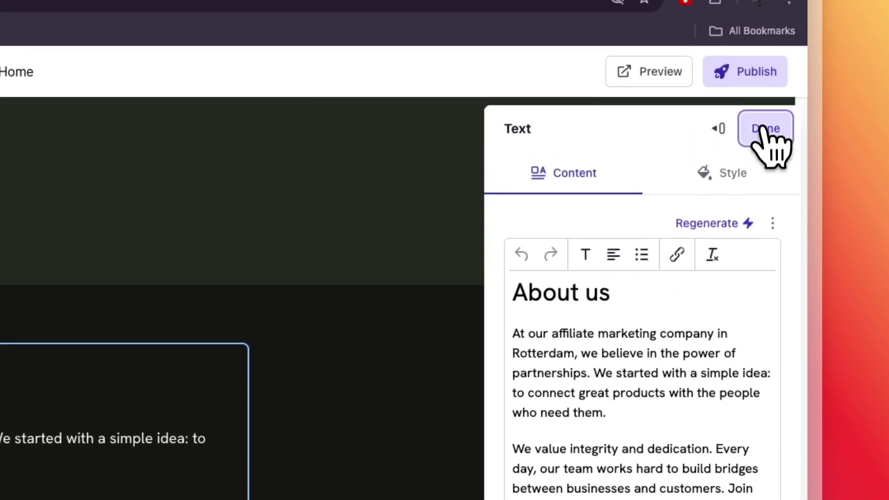
click(764, 129)
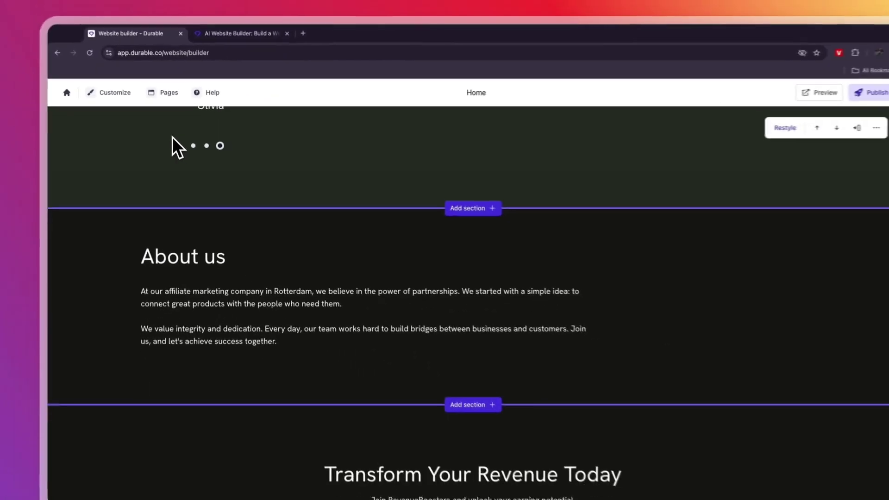
scroll(185, 195, up, 2)
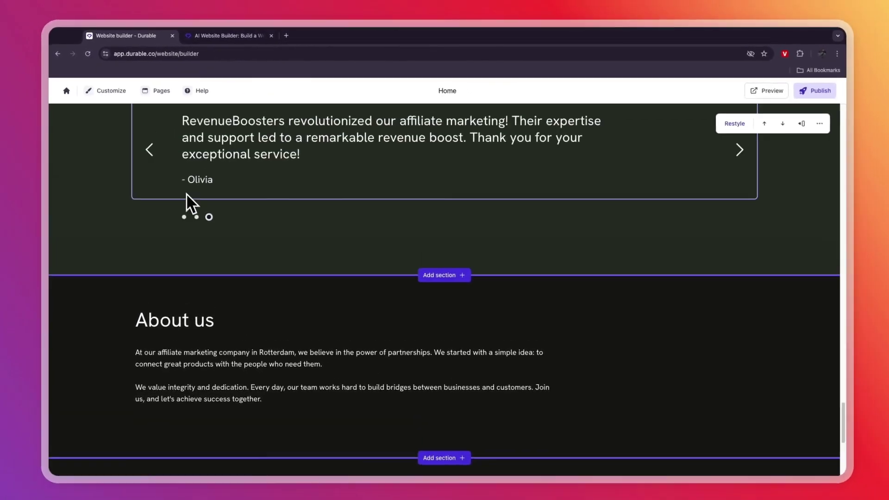
scroll(223, 233, up, 5)
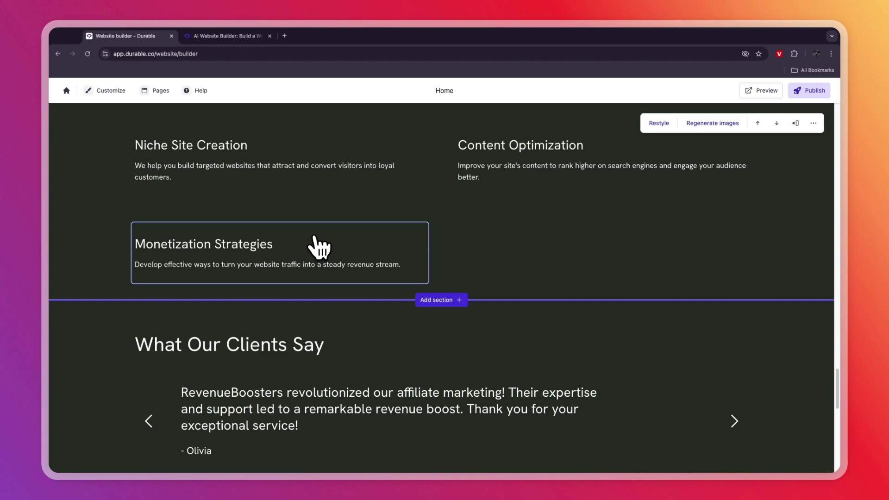
scroll(321, 243, up, 5)
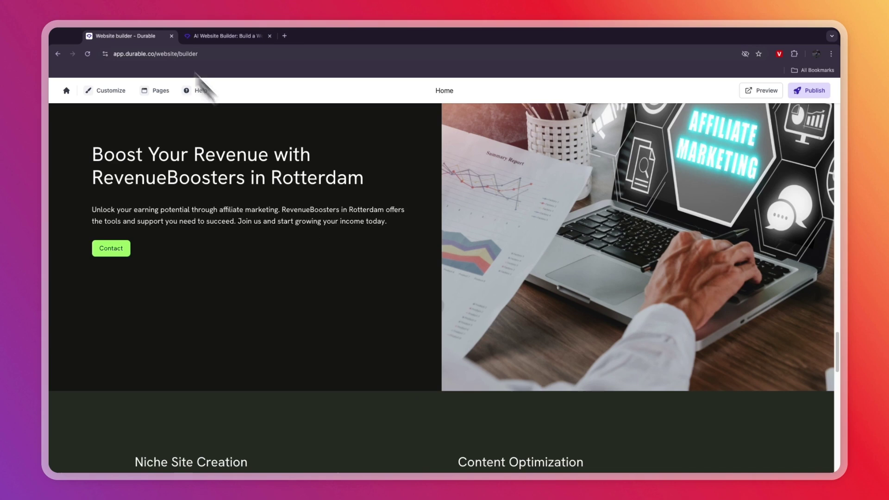
click(162, 92)
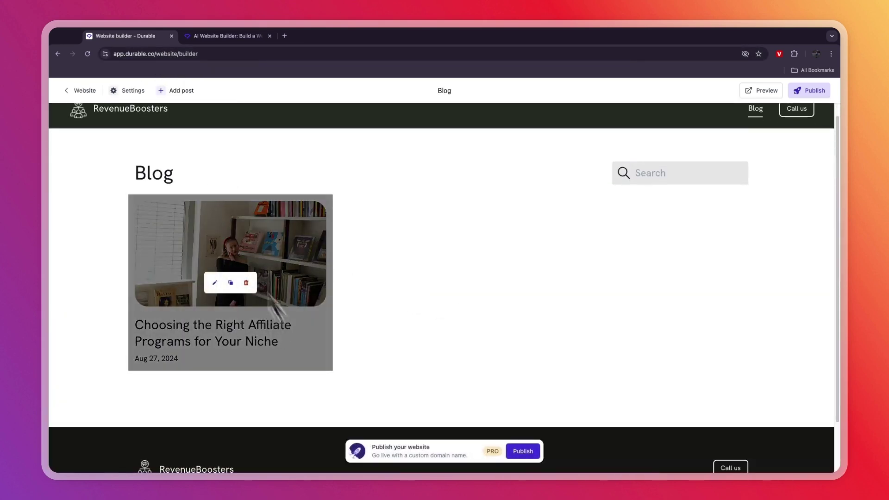
Step: Read the 'Choosing the Right Affiliate Programs for Your Niche' post and return to the Blog page
click(277, 307)
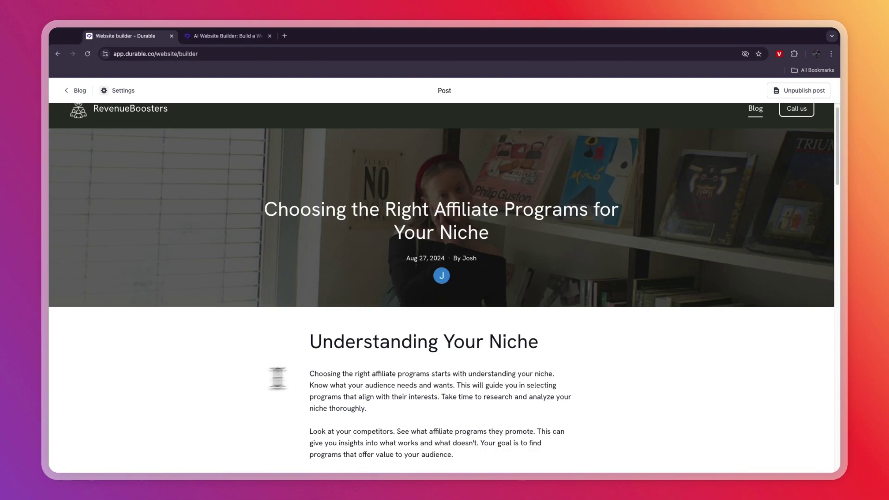
scroll(384, 377, down, 8)
scroll(519, 251, down, 2)
scroll(519, 251, down, 4)
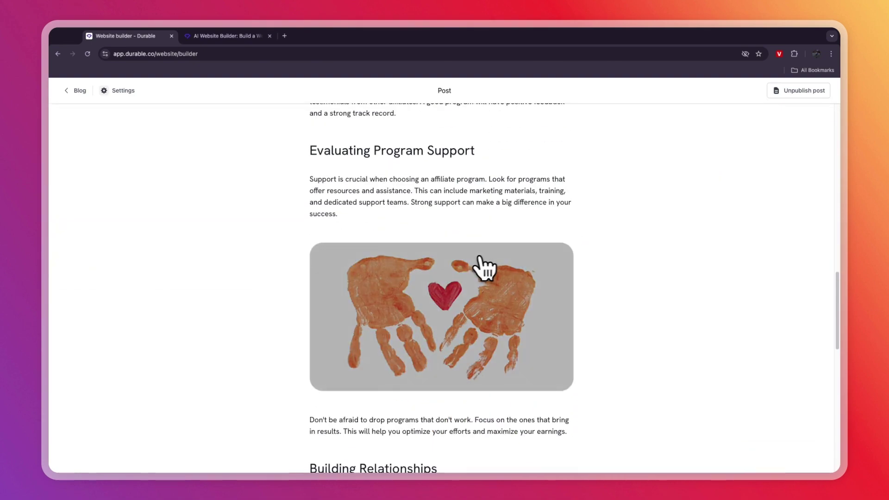
scroll(485, 267, up, 3)
scroll(493, 298, up, 1)
scroll(468, 313, up, 3)
scroll(419, 333, up, 4)
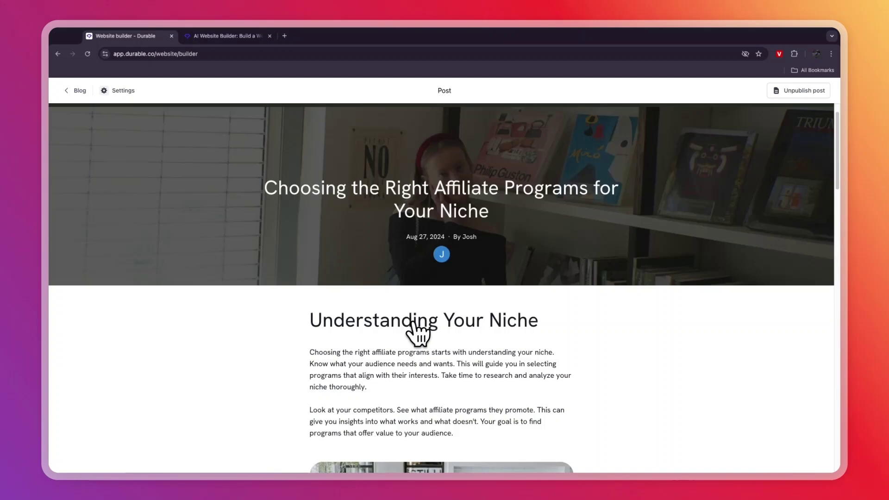
click(76, 92)
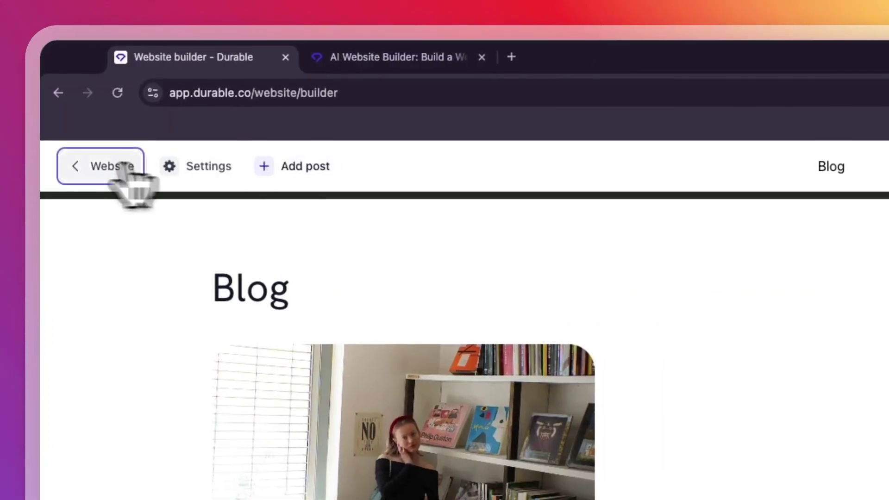
Step: From the Home page, add a Services page from the new-page templates
click(78, 92)
click(263, 166)
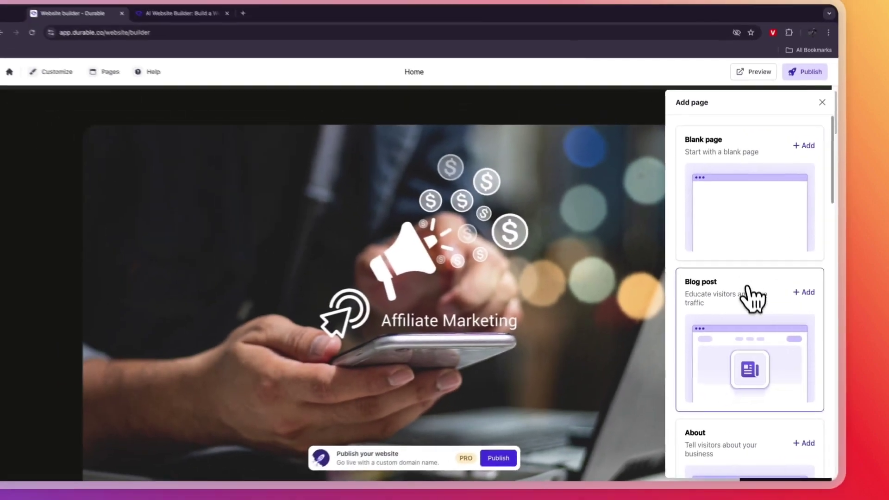
scroll(754, 302, down, 3)
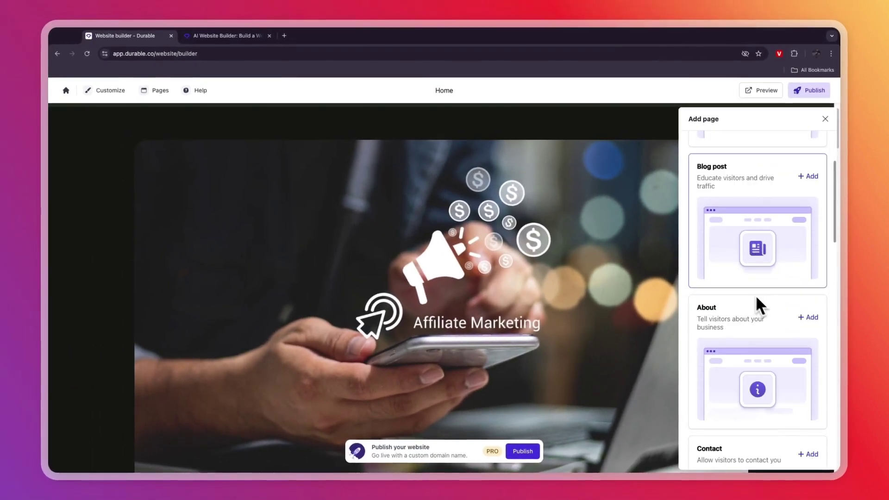
scroll(738, 288, down, 1)
scroll(740, 304, down, 2)
scroll(771, 258, down, 1)
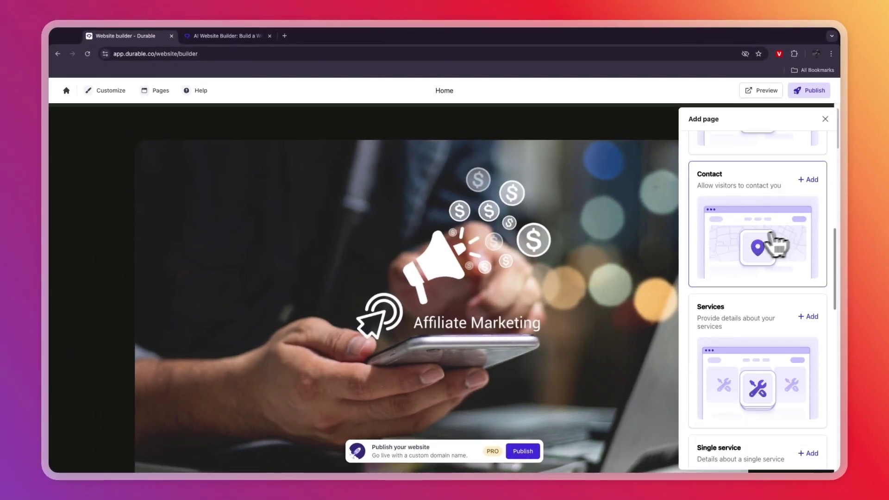
scroll(764, 257, down, 1)
scroll(752, 275, down, 1)
scroll(754, 292, down, 1)
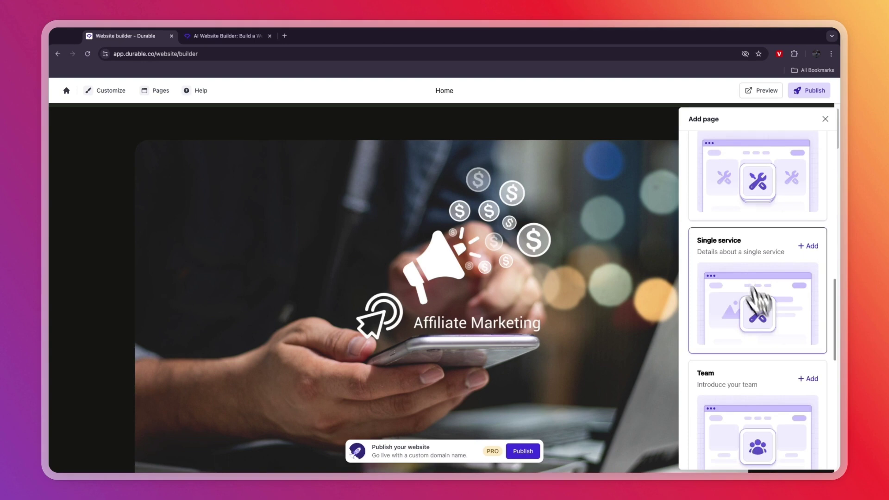
scroll(760, 309, down, 1)
scroll(760, 306, down, 1)
scroll(759, 308, down, 1)
scroll(753, 301, down, 1)
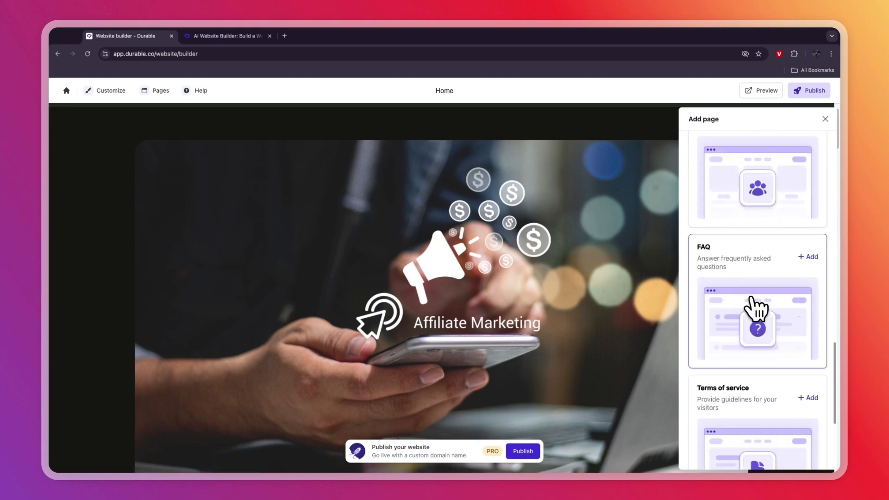
scroll(748, 402, up, 1)
scroll(753, 400, up, 3)
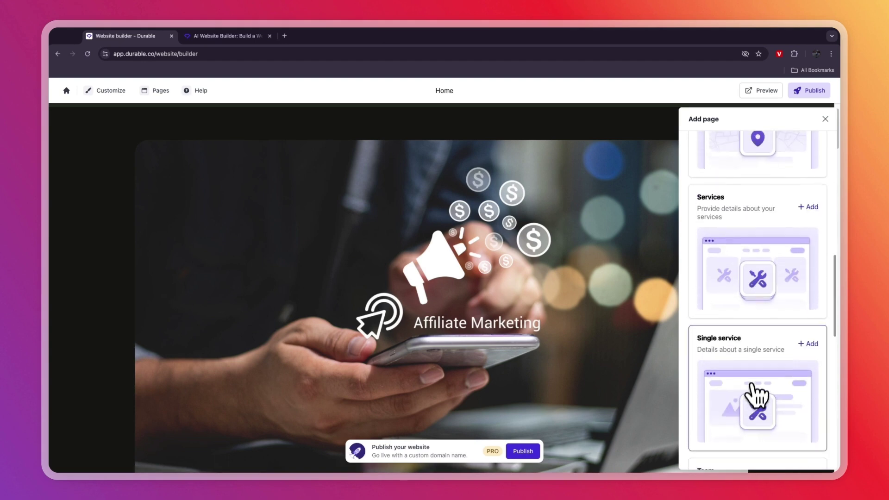
scroll(754, 369, up, 1)
scroll(754, 355, down, 1)
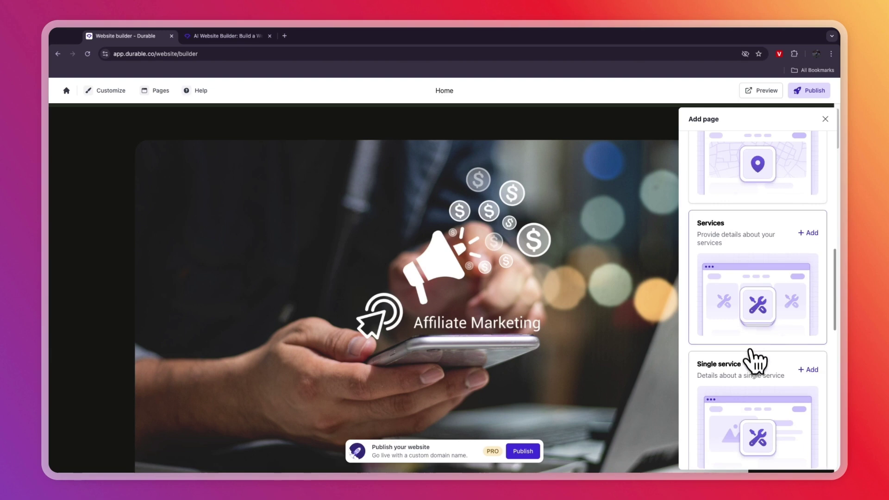
click(806, 233)
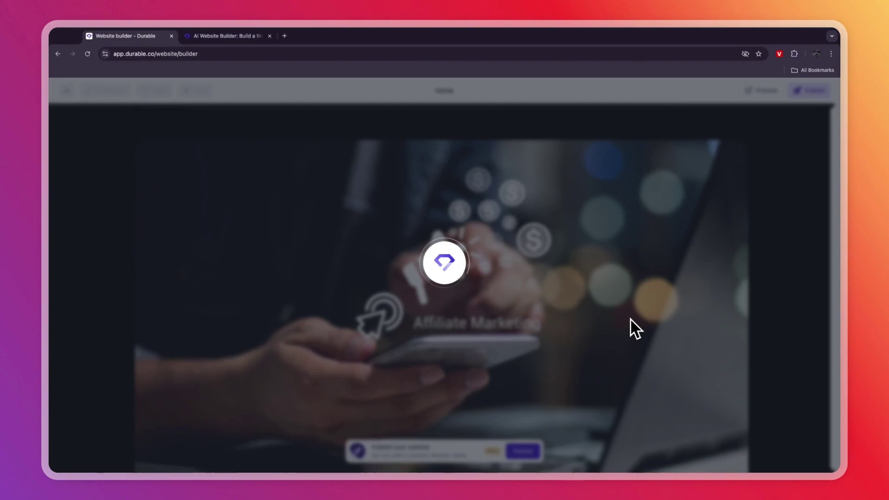
scroll(486, 278, up, 3)
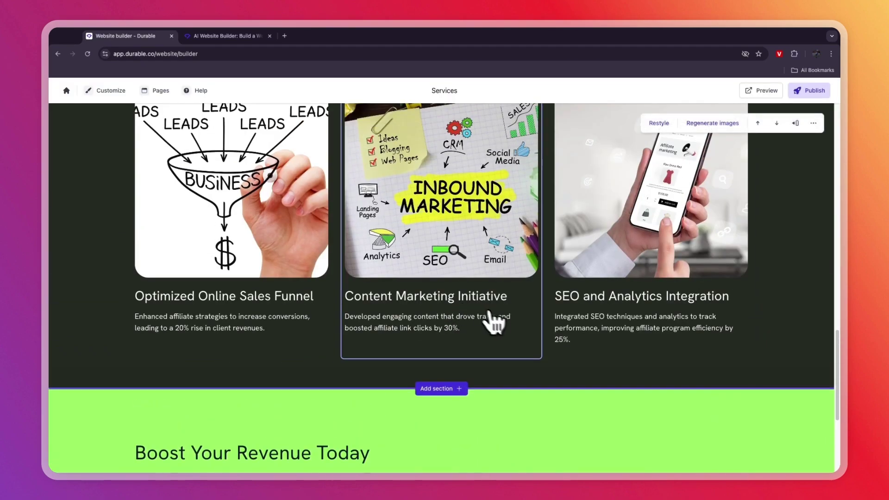
scroll(496, 326, up, 2)
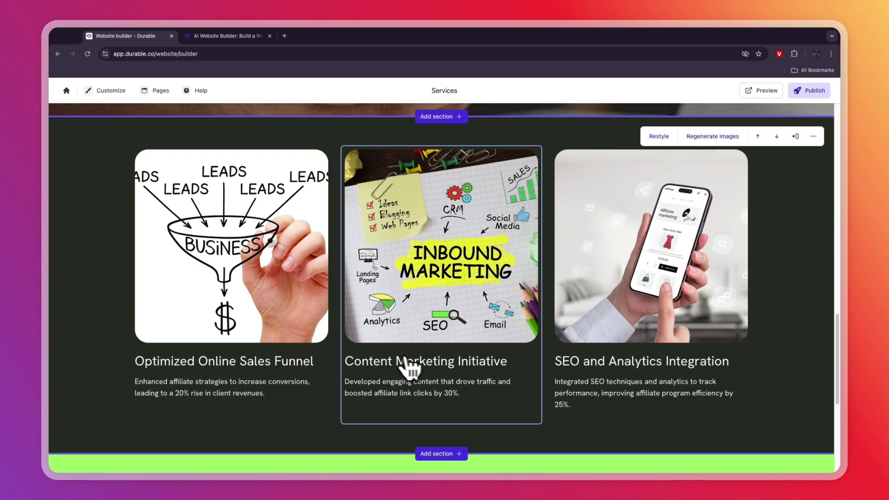
scroll(685, 393, up, 1)
scroll(632, 396, up, 5)
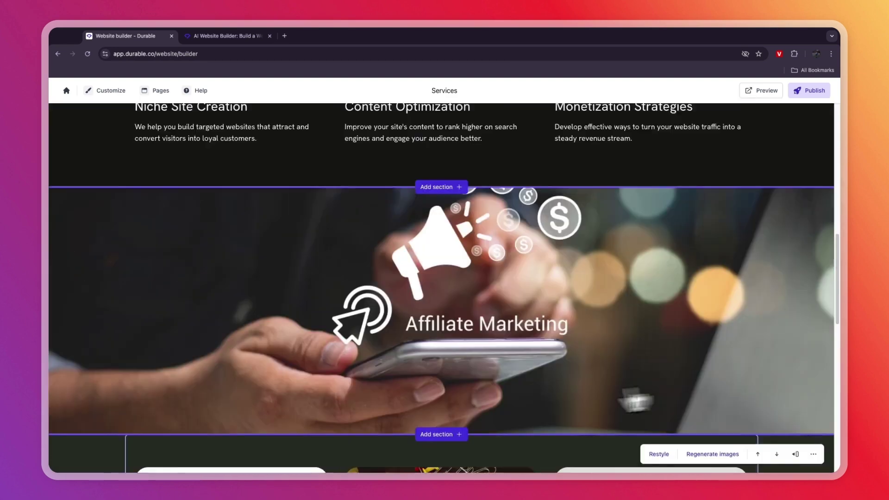
scroll(636, 399, up, 2)
scroll(585, 407, up, 2)
scroll(546, 393, up, 3)
scroll(456, 338, up, 1)
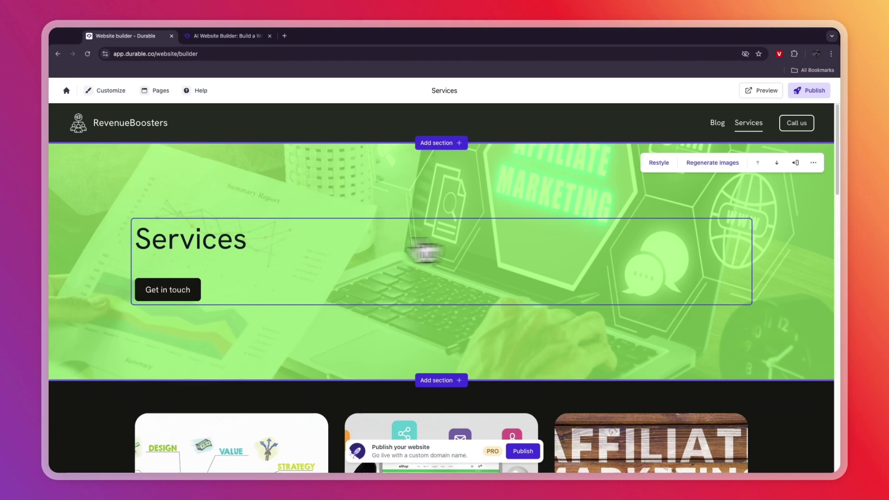
scroll(347, 298, down, 1)
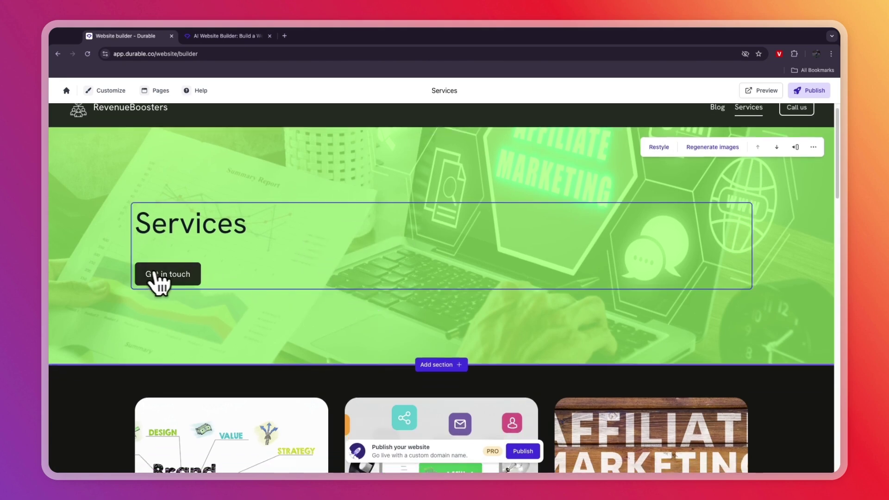
click(166, 275)
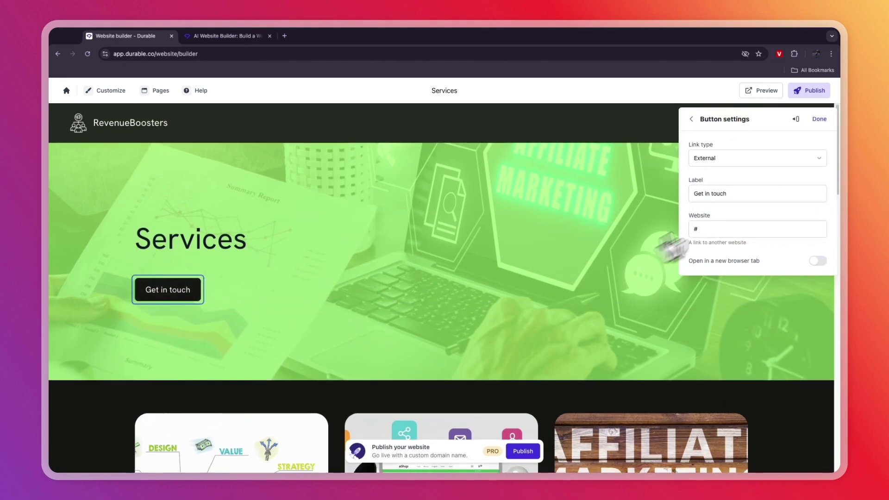
click(707, 154)
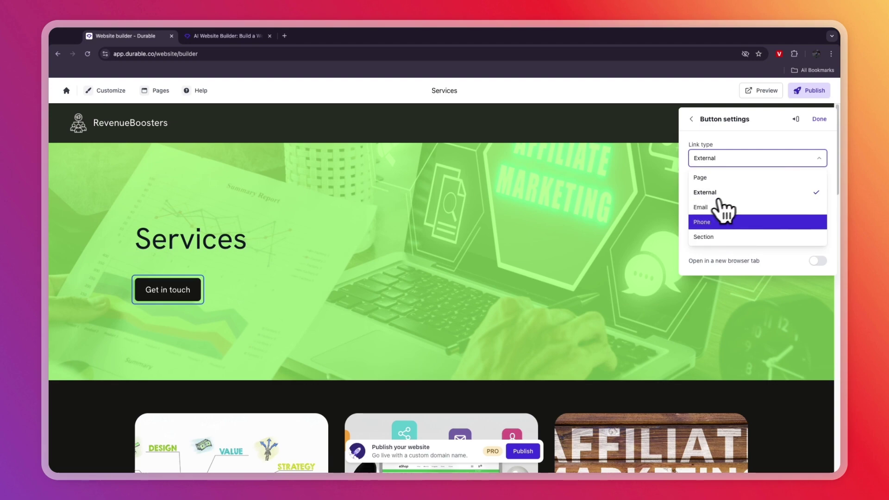
click(691, 122)
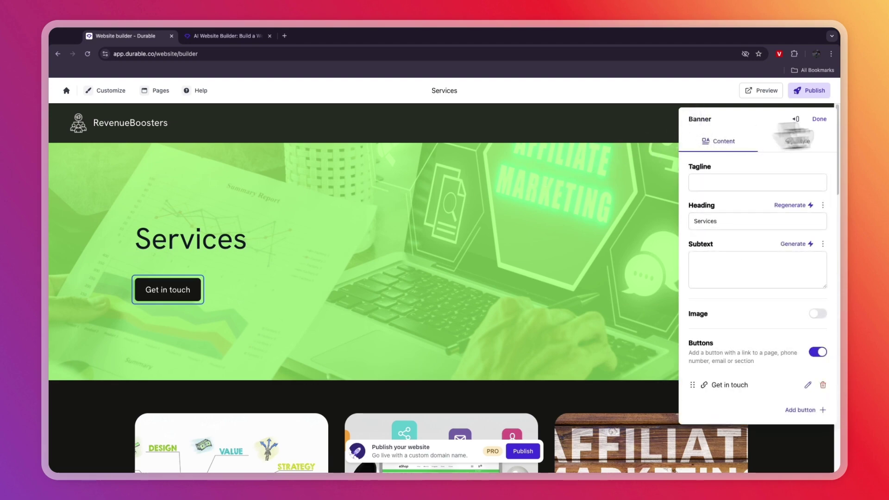
click(820, 118)
scroll(444, 236, down, 6)
scroll(430, 240, up, 2)
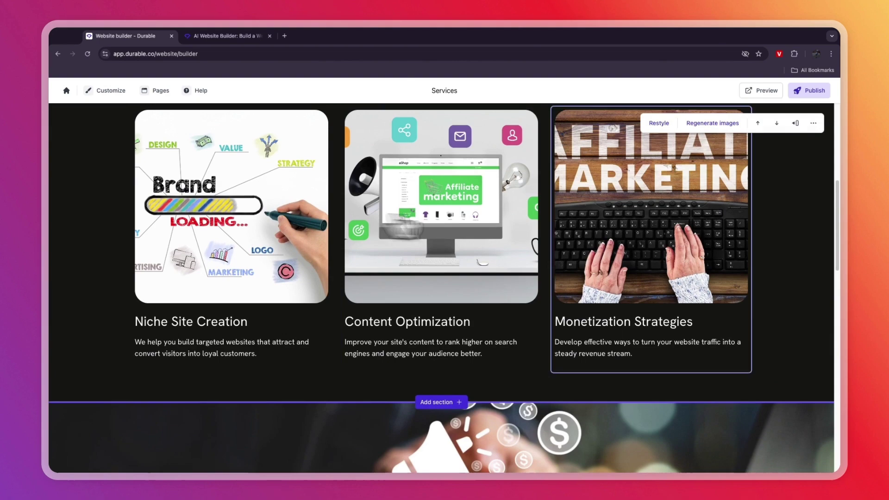
scroll(430, 202, up, 1)
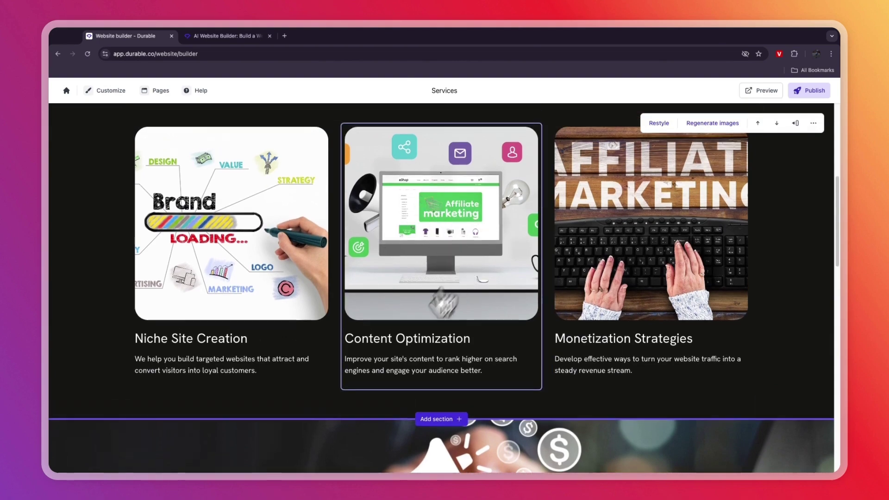
click(432, 335)
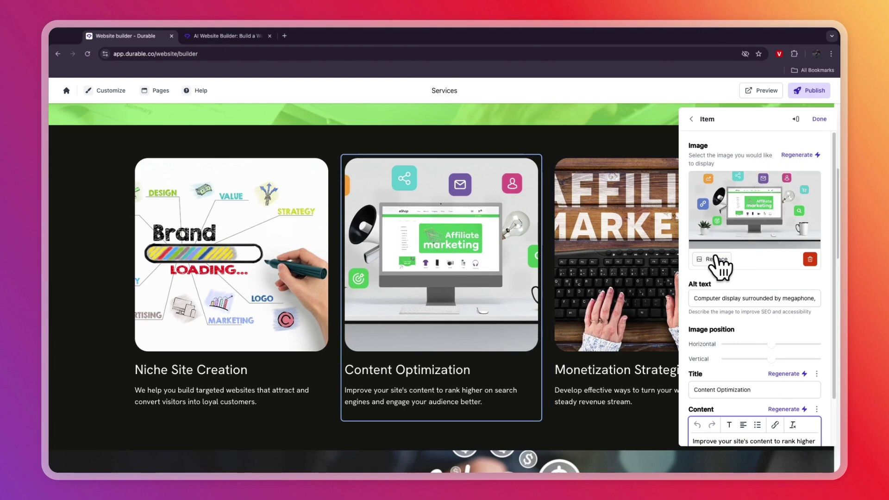
scroll(722, 264, down, 2)
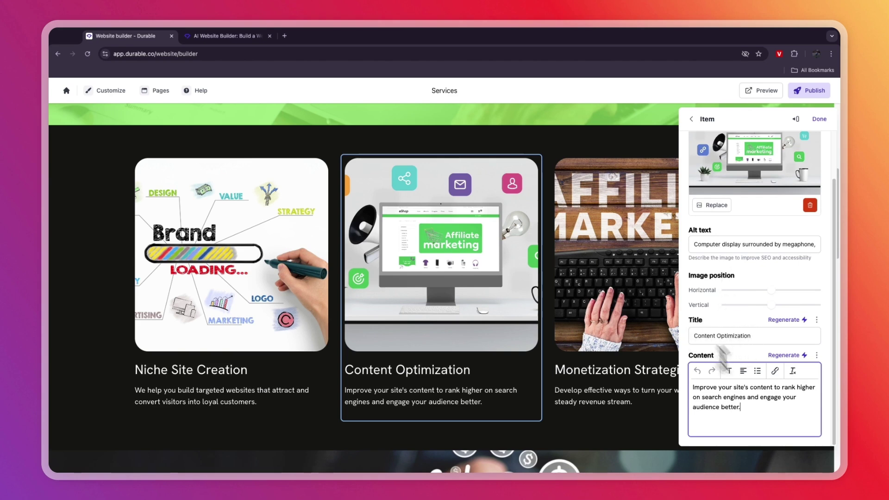
key(Escape)
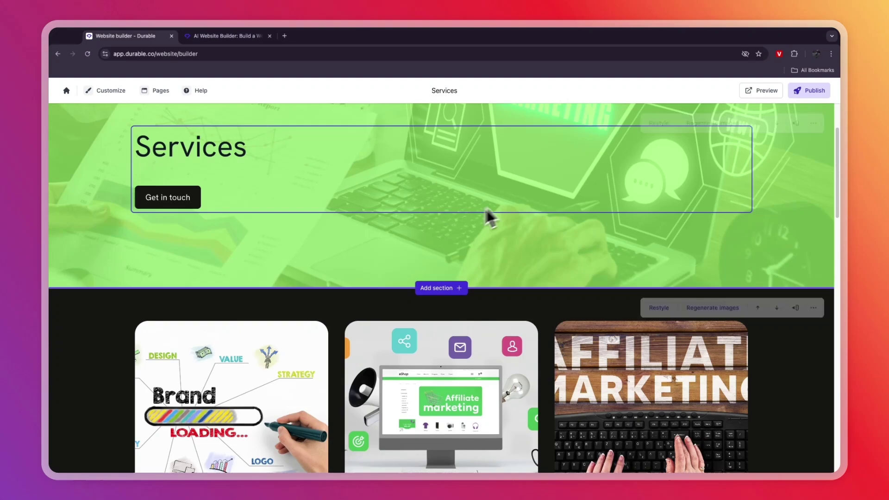
scroll(486, 214, up, 3)
Step: Preview and try to publish the site, view Monthly plan prices, and return to the website dashboard
click(764, 90)
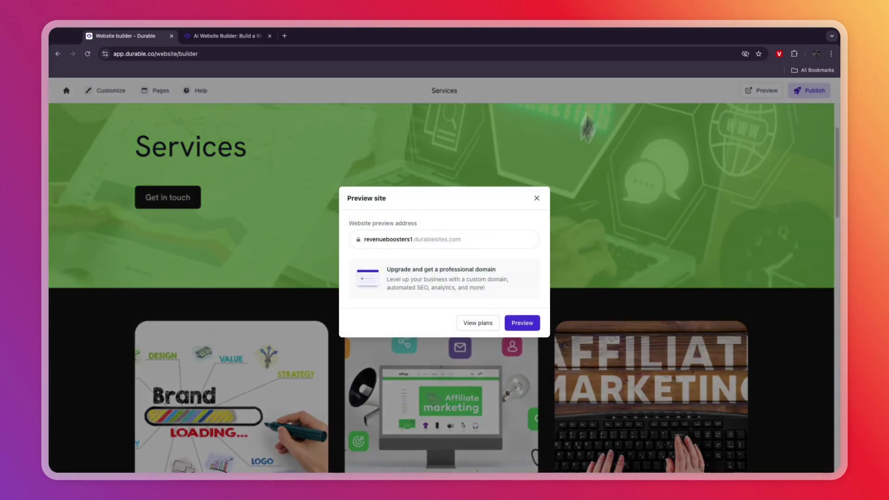
scroll(510, 283, down, 3)
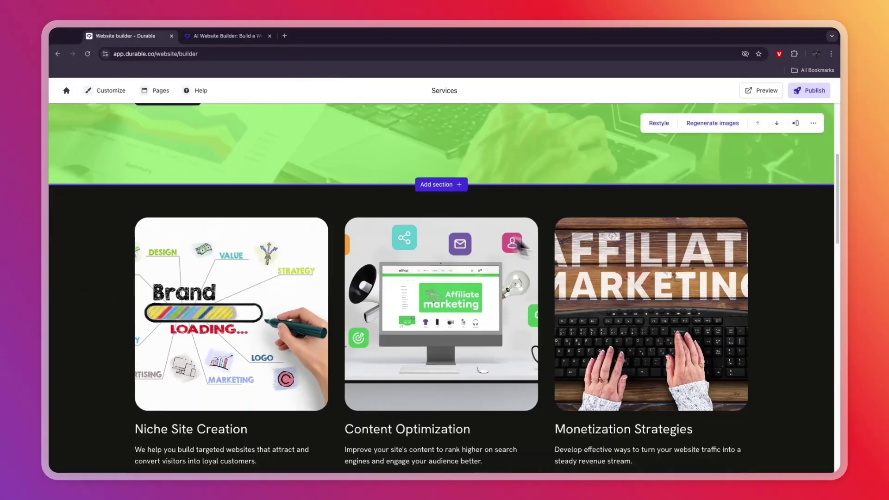
click(809, 91)
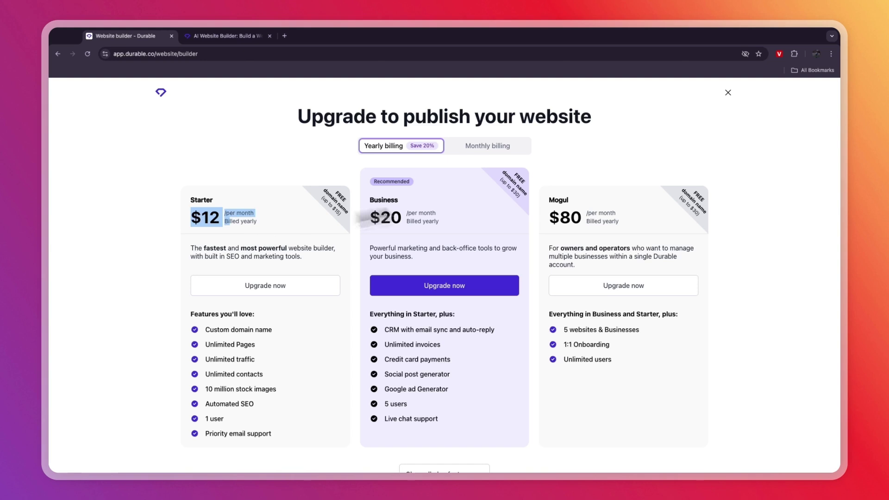
click(489, 146)
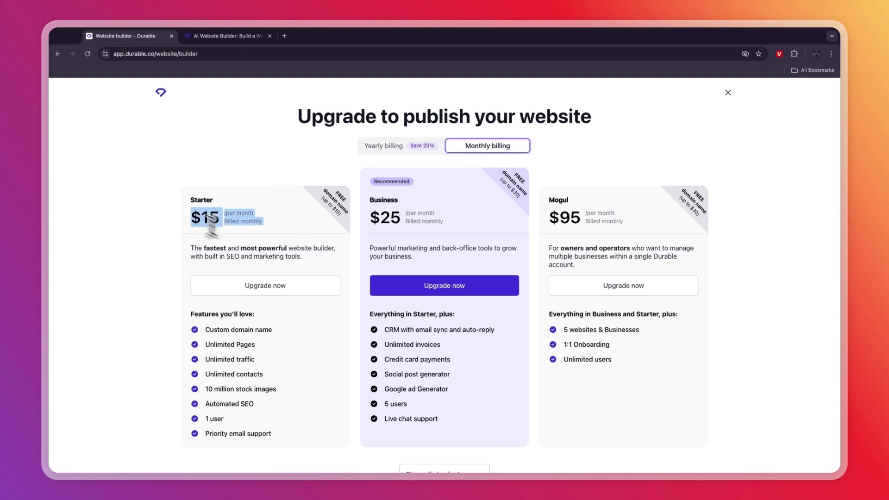
click(58, 54)
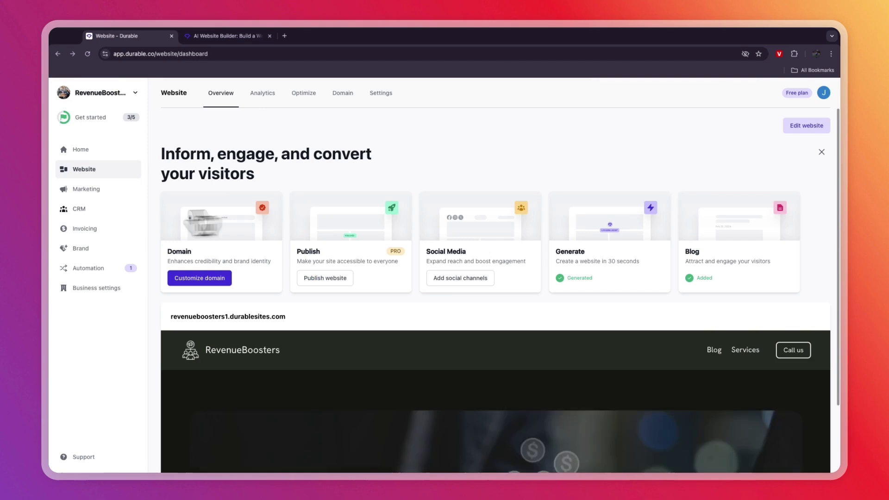
click(114, 208)
click(90, 192)
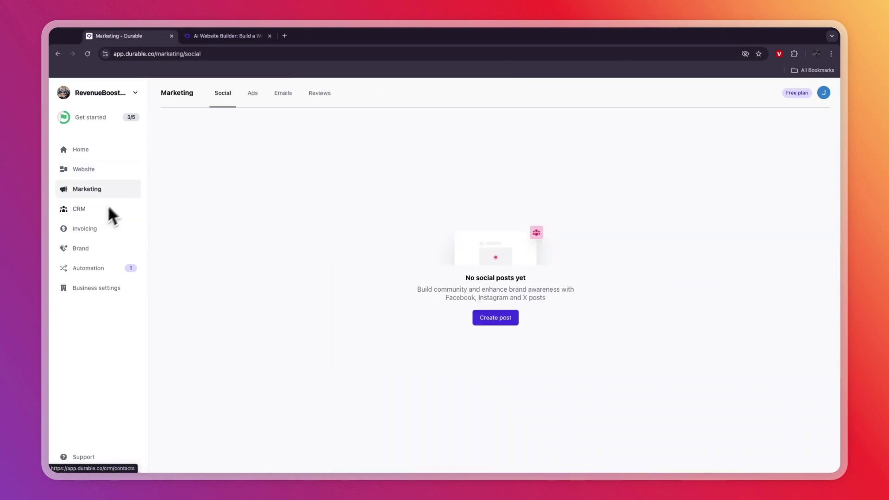
click(90, 230)
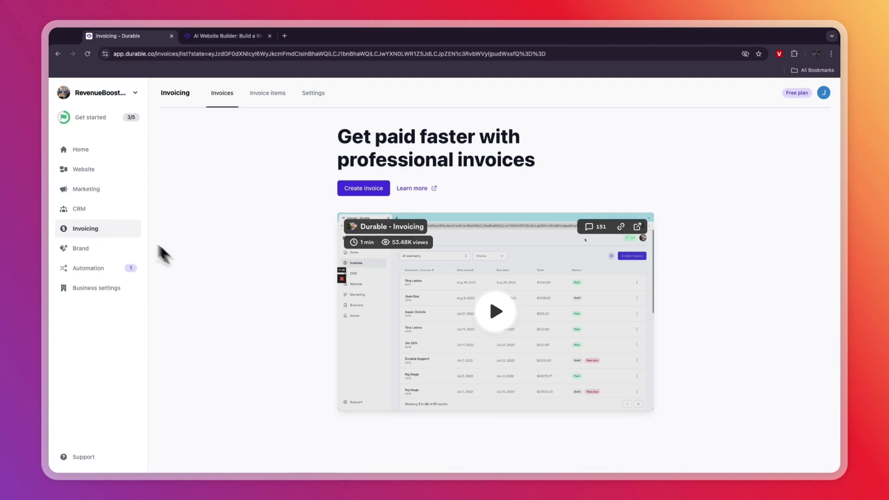
click(104, 170)
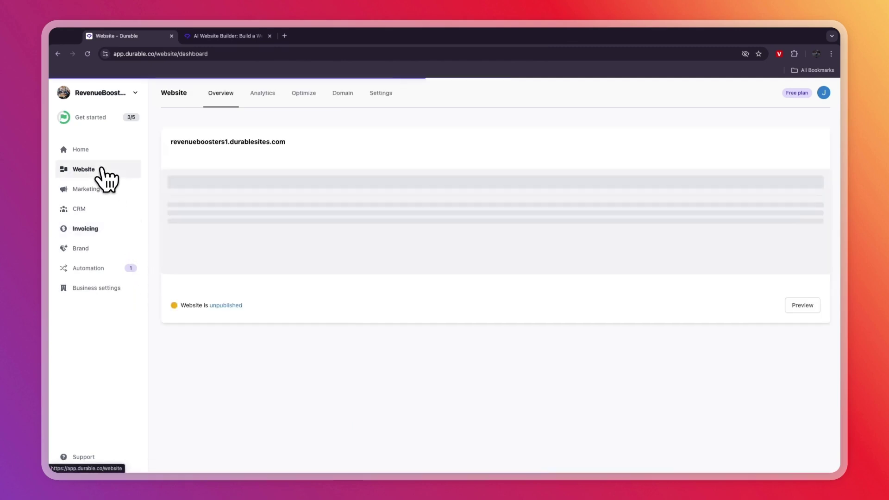
click(118, 229)
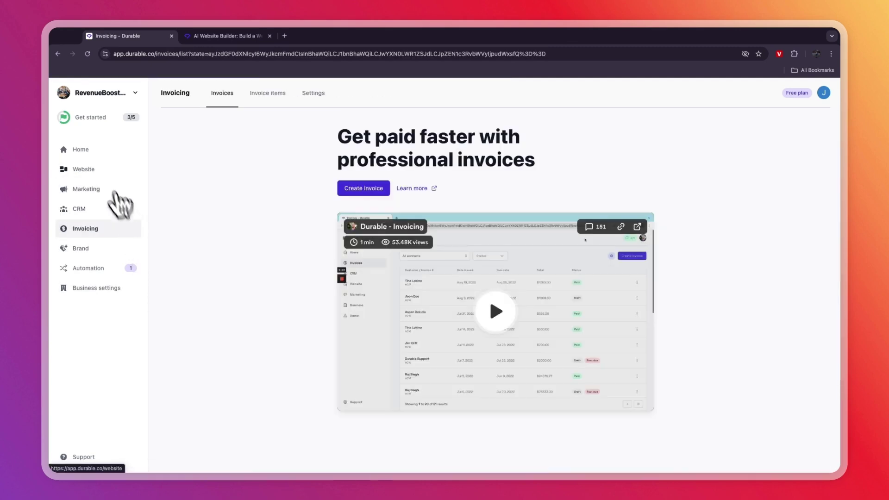
click(103, 170)
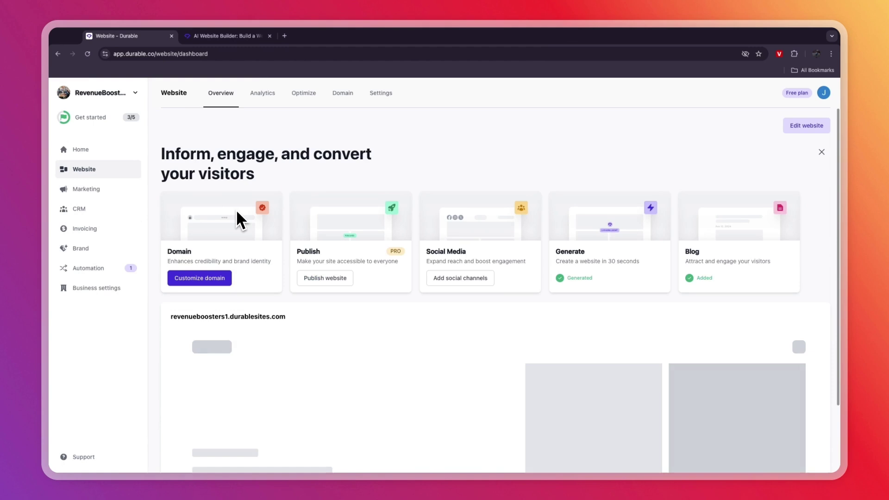